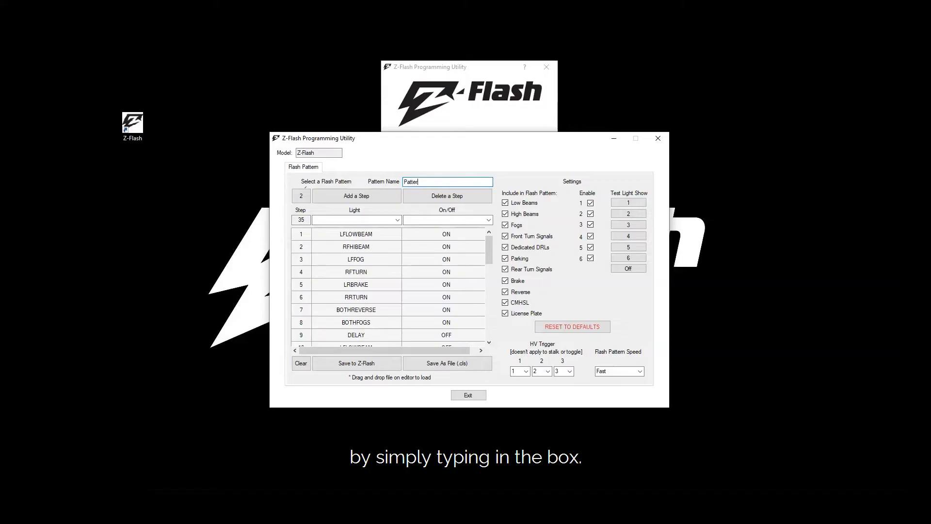
Delete the last two steps, 34 and 33, from flash pattern 2
{"action": "left_click_drag", "start_coordinate": [489, 253], "coordinate": [487, 335]}
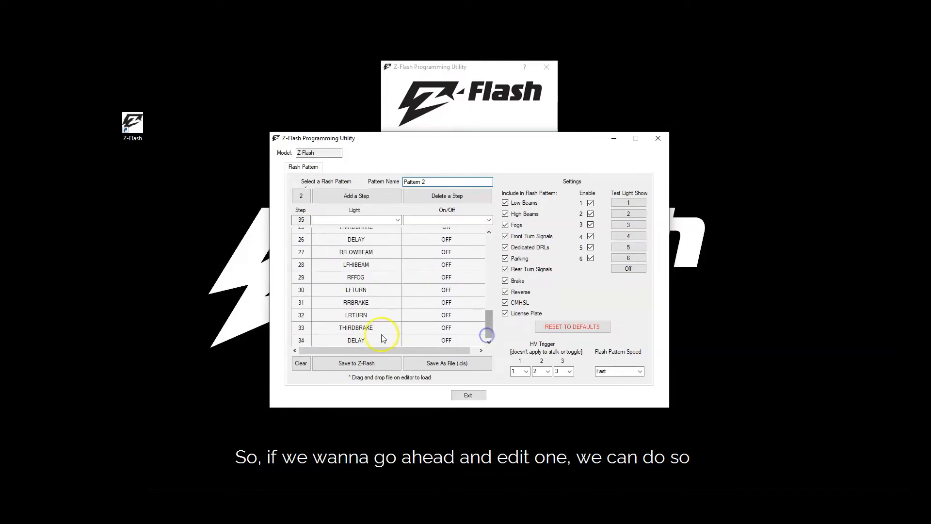
{"action": "left_click", "coordinate": [306, 342]}
{"action": "left_click", "coordinate": [448, 195]}
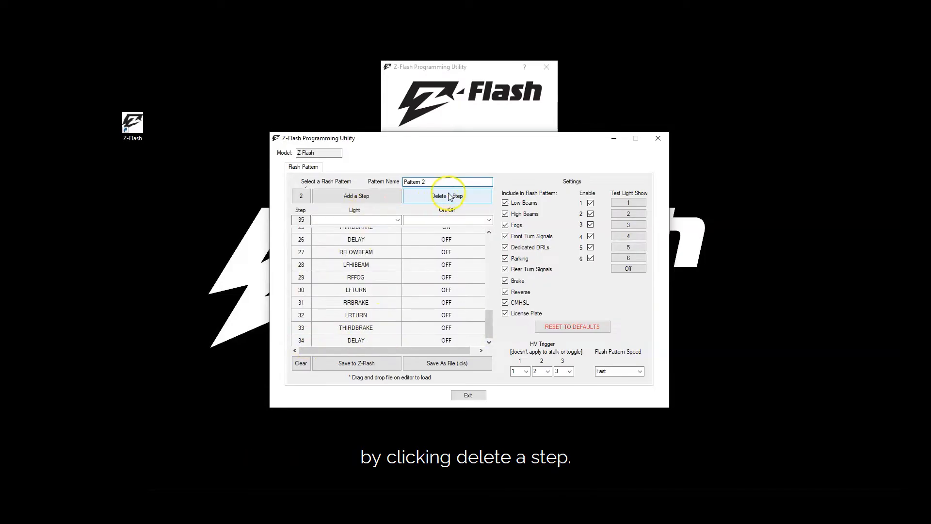
{"action": "left_click", "coordinate": [448, 196]}
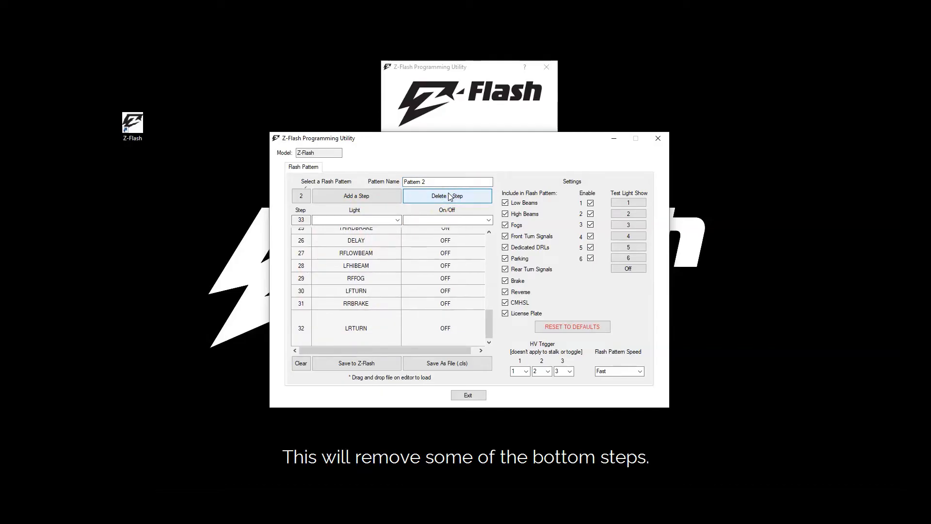
Append a step that turns the LBRAKE_2 light ON at the end of the flash pattern
{"action": "left_click", "coordinate": [396, 219]}
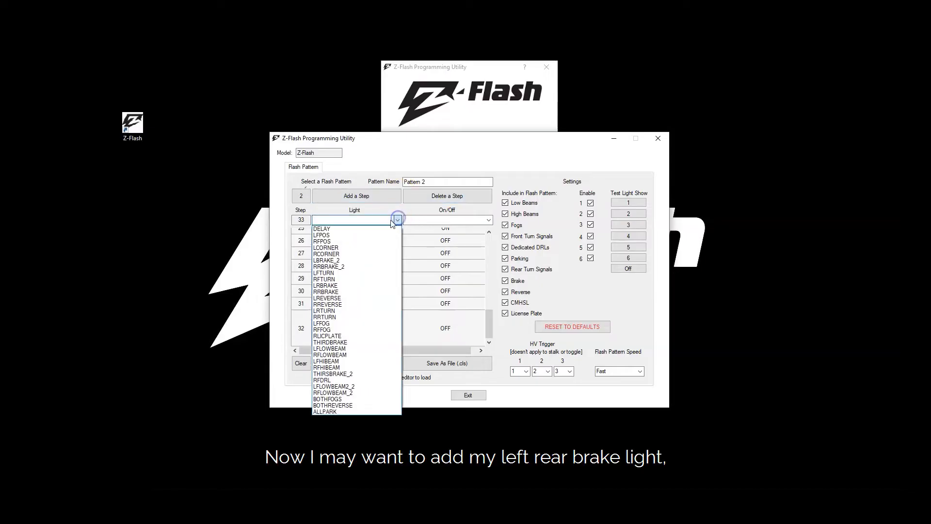
{"action": "left_click", "coordinate": [361, 263]}
{"action": "left_click", "coordinate": [485, 221]}
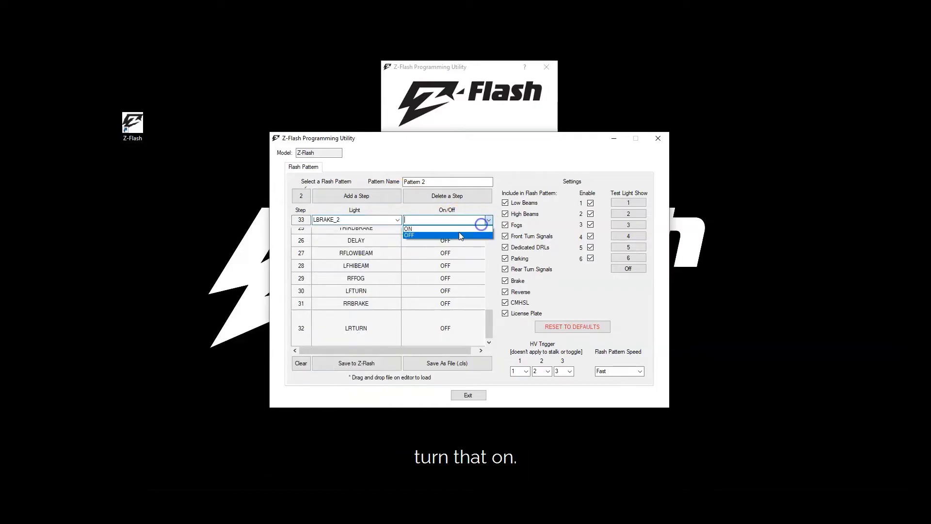
{"action": "left_click", "coordinate": [452, 229]}
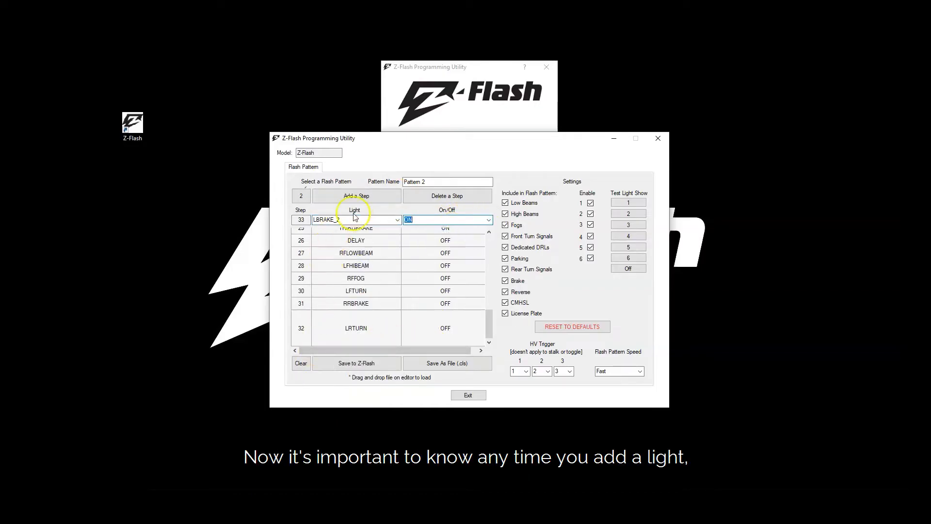
{"action": "left_click", "coordinate": [357, 197]}
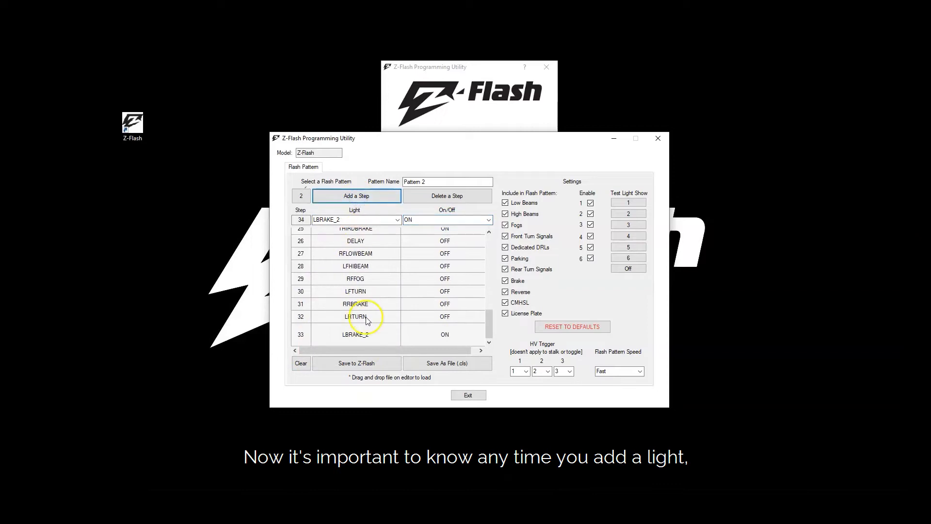
Append a matching step that turns the LBRAKE_2 light OFF
{"action": "left_click", "coordinate": [489, 220]}
{"action": "left_click", "coordinate": [444, 237]}
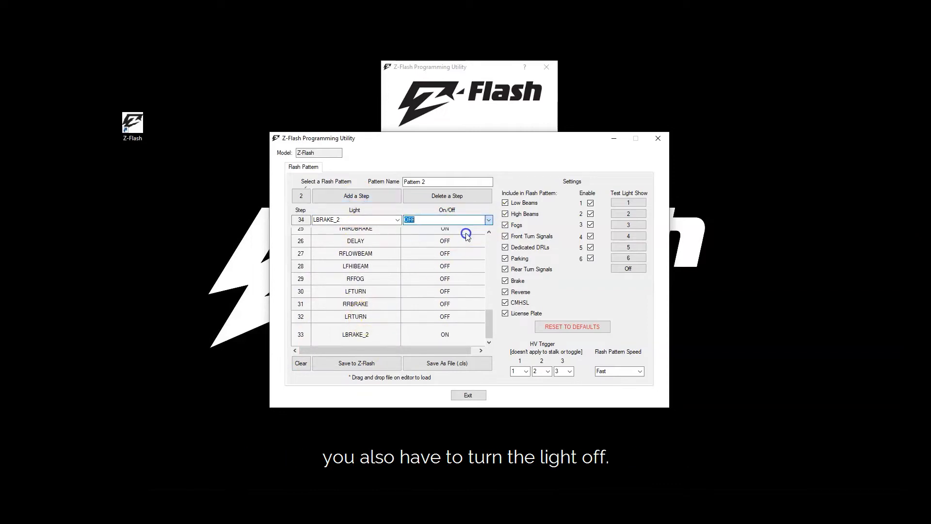
{"action": "left_click", "coordinate": [380, 198]}
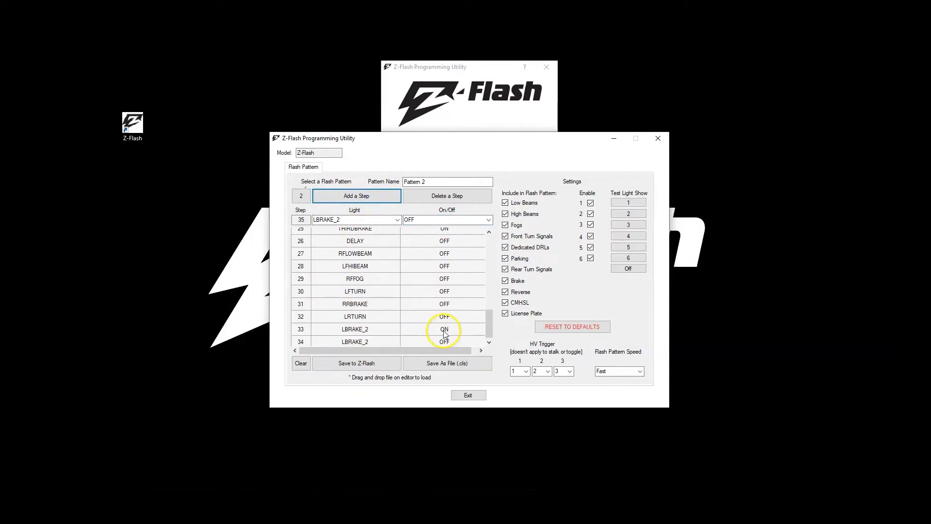
Append a DELAY step set to OFF as step 35 of the flash pattern
{"action": "mouse_move", "coordinate": [491, 328]}
{"action": "left_mouse_down"}
{"action": "mouse_move", "coordinate": [491, 295]}
{"action": "mouse_move", "coordinate": [488, 330]}
{"action": "left_mouse_up"}
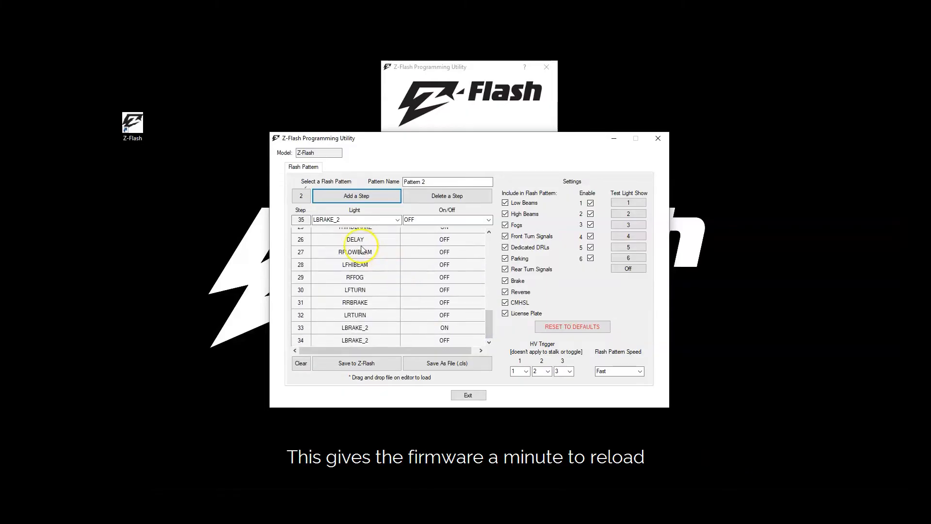
{"action": "left_click", "coordinate": [394, 220]}
{"action": "left_click", "coordinate": [369, 231]}
{"action": "left_click", "coordinate": [485, 223]}
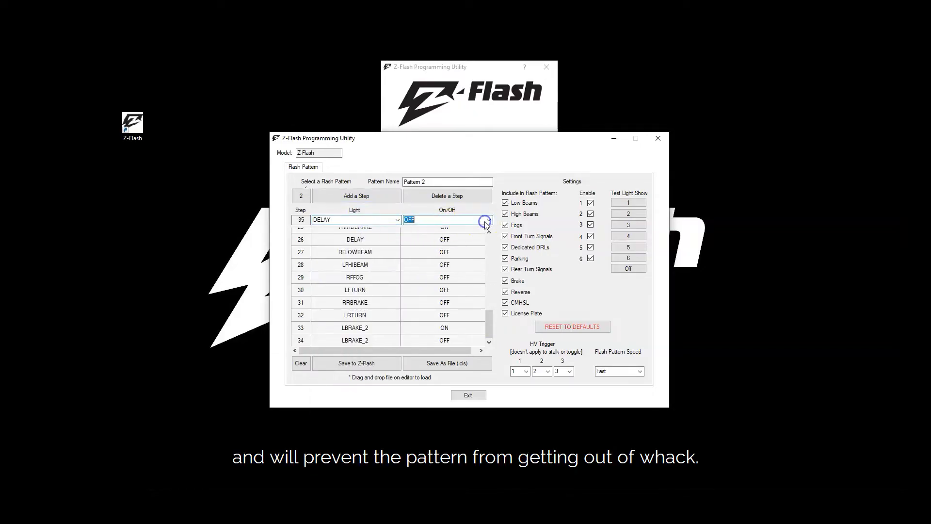
{"action": "left_click_drag", "start_coordinate": [487, 318], "coordinate": [489, 323]}
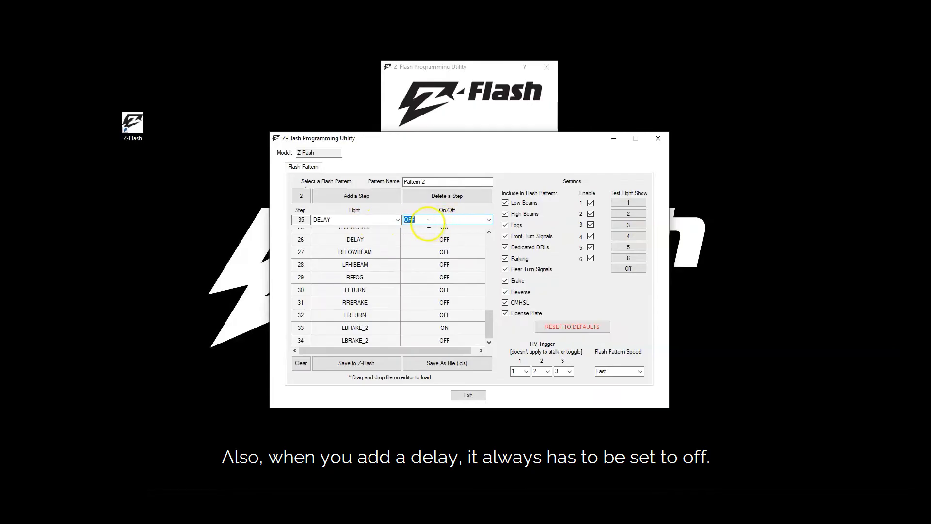
{"action": "left_click", "coordinate": [370, 196]}
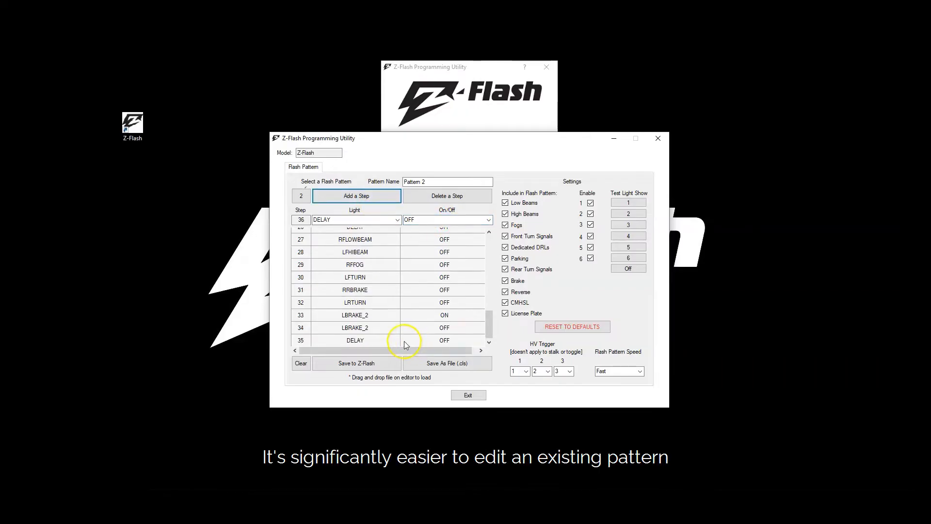
Clear all steps from flash pattern 2 to leave an empty sequence for a new pattern
{"action": "left_click", "coordinate": [301, 365]}
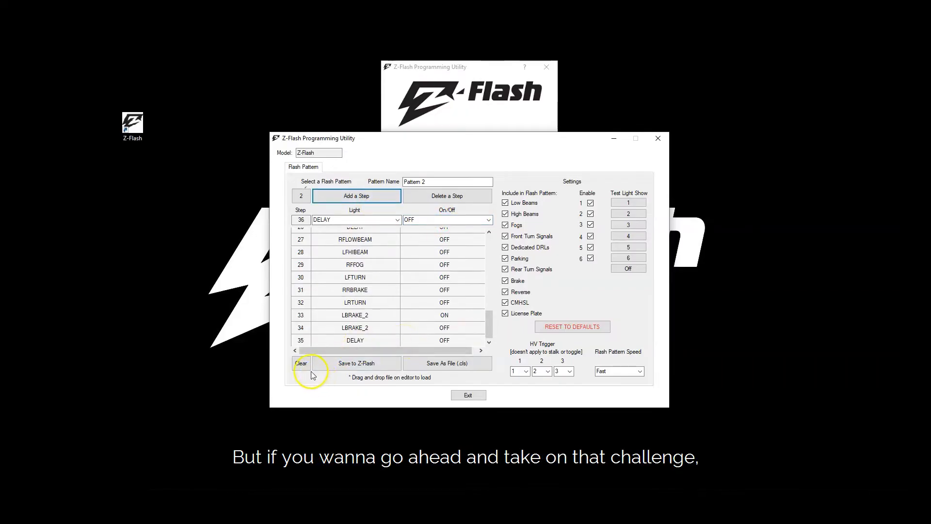
{"action": "left_click", "coordinate": [305, 366]}
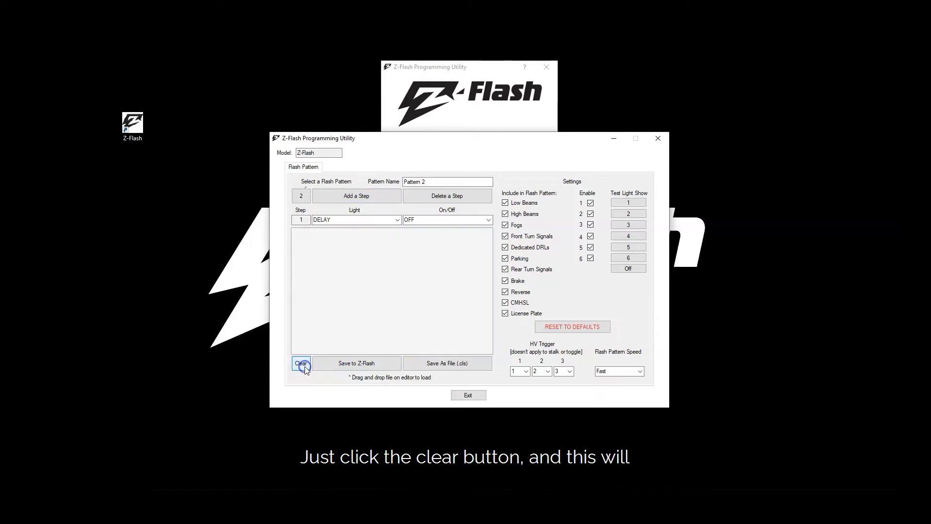
{"action": "left_click", "coordinate": [398, 220]}
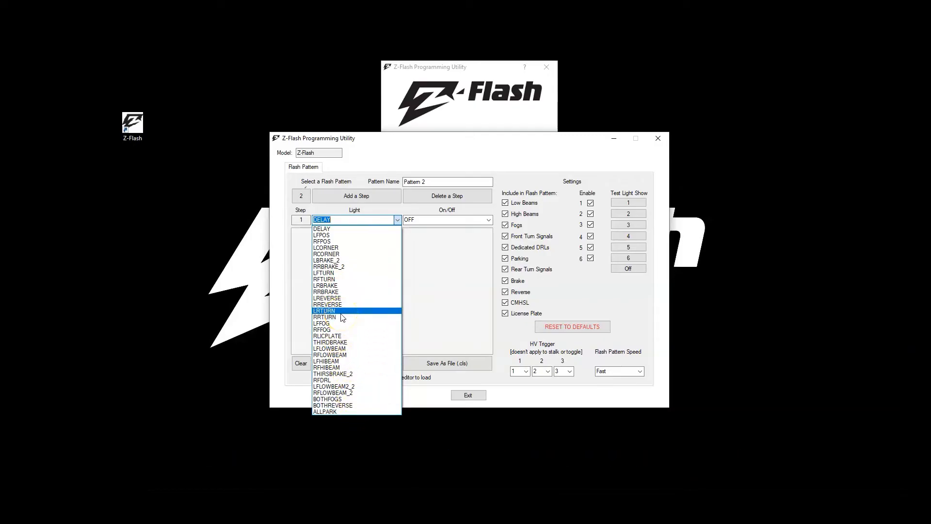
{"action": "left_click", "coordinate": [441, 303]}
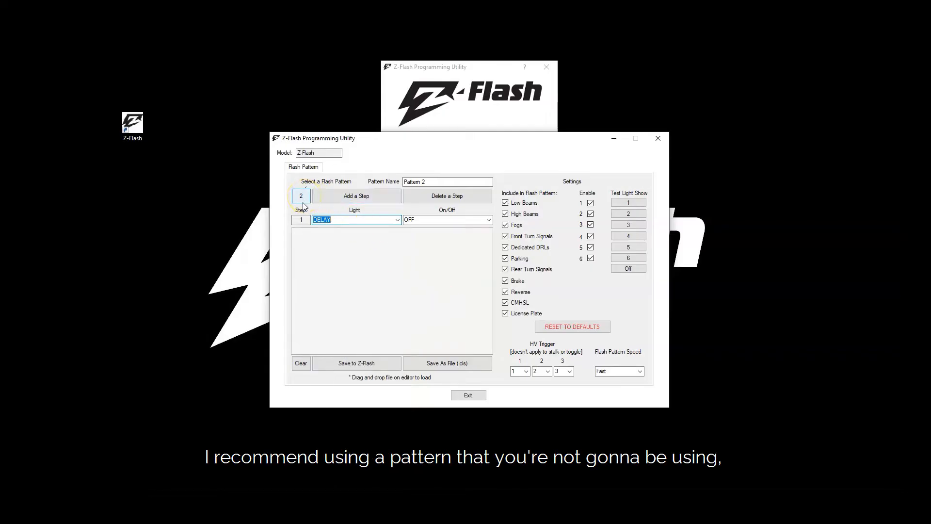
{"action": "left_click", "coordinate": [300, 364]}
Choose the LFTURN light with state ON as the entry for step 1
{"action": "left_click", "coordinate": [397, 220]}
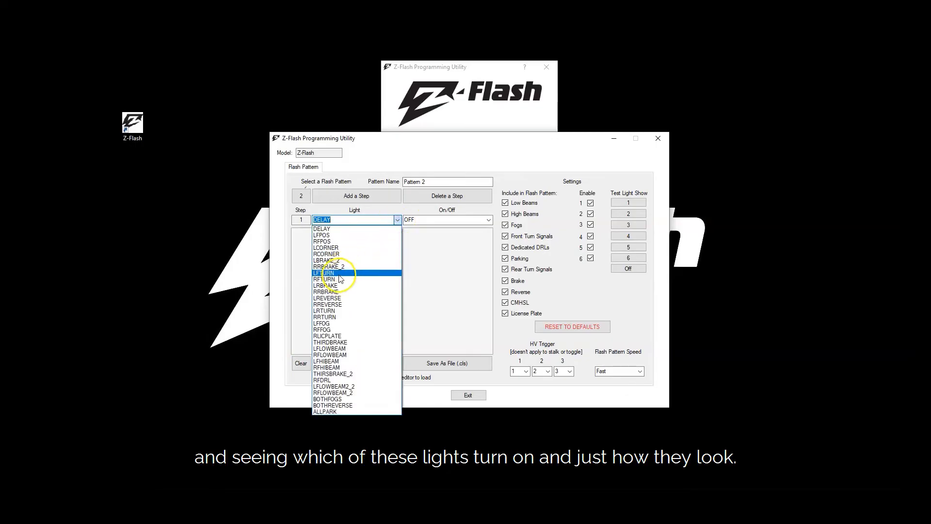
{"action": "left_click", "coordinate": [339, 275]}
{"action": "left_click", "coordinate": [489, 220]}
{"action": "left_click", "coordinate": [447, 229]}
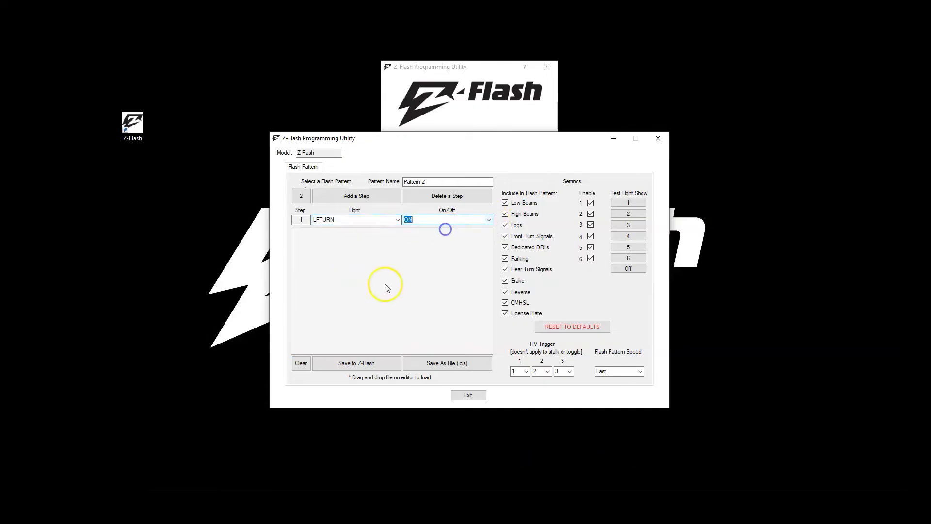
{"action": "left_click", "coordinate": [396, 221]}
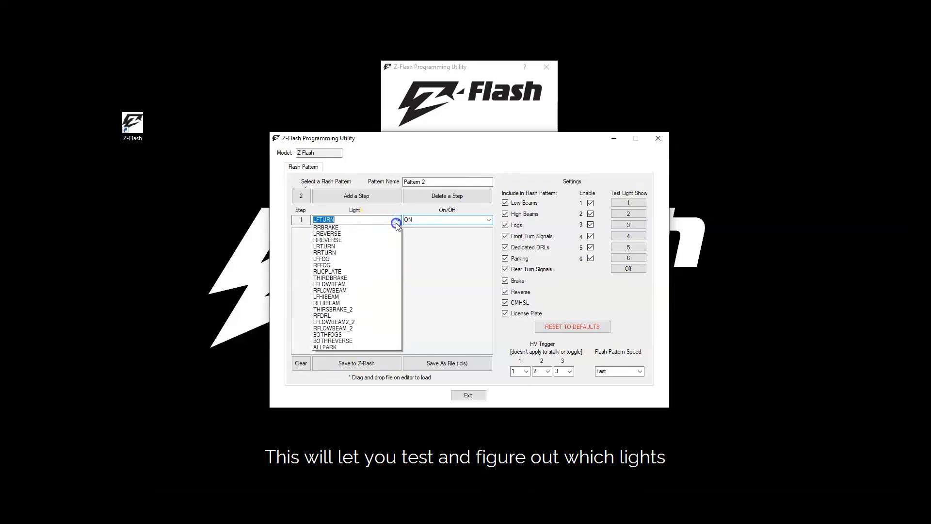
{"action": "left_click", "coordinate": [417, 306]}
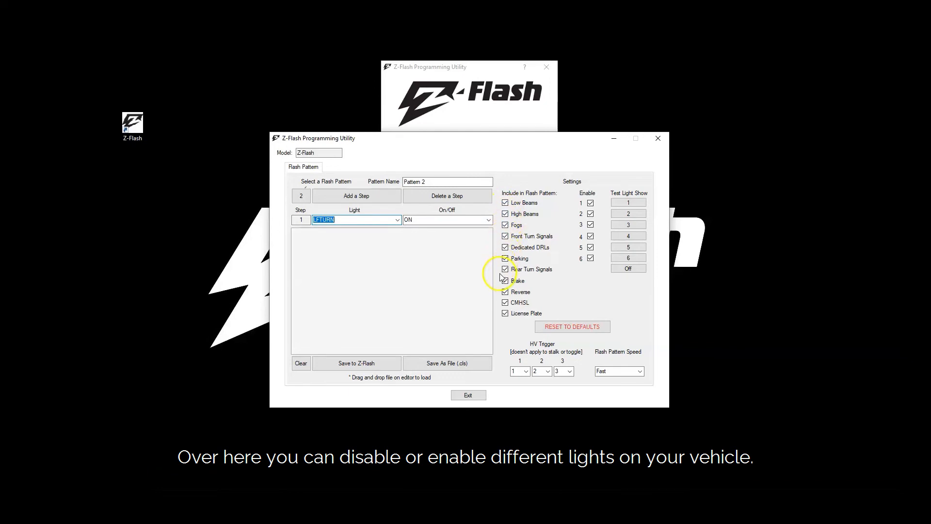
Exclude the License Plate and CMHSL lights from the flash pattern and disable patterns 6 and 1
{"action": "left_click", "coordinate": [506, 314]}
{"action": "left_click", "coordinate": [506, 303]}
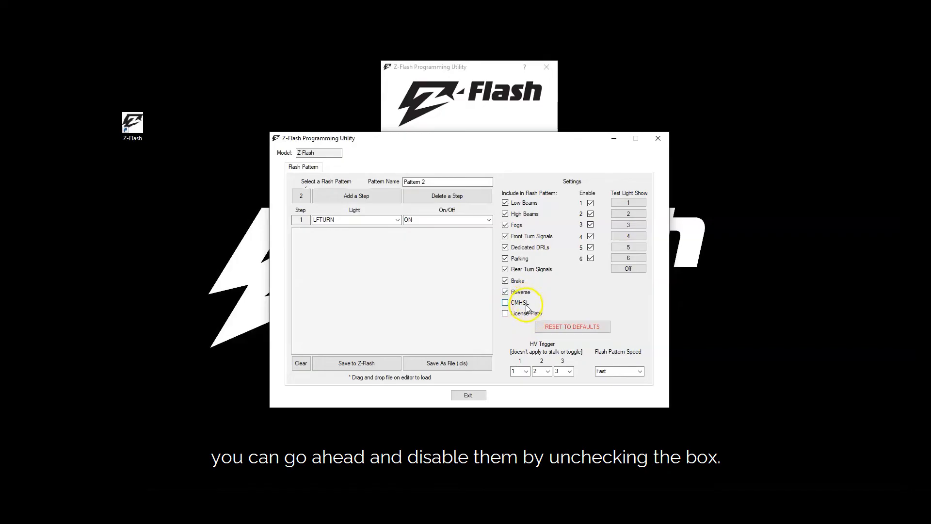
{"action": "left_click", "coordinate": [591, 258]}
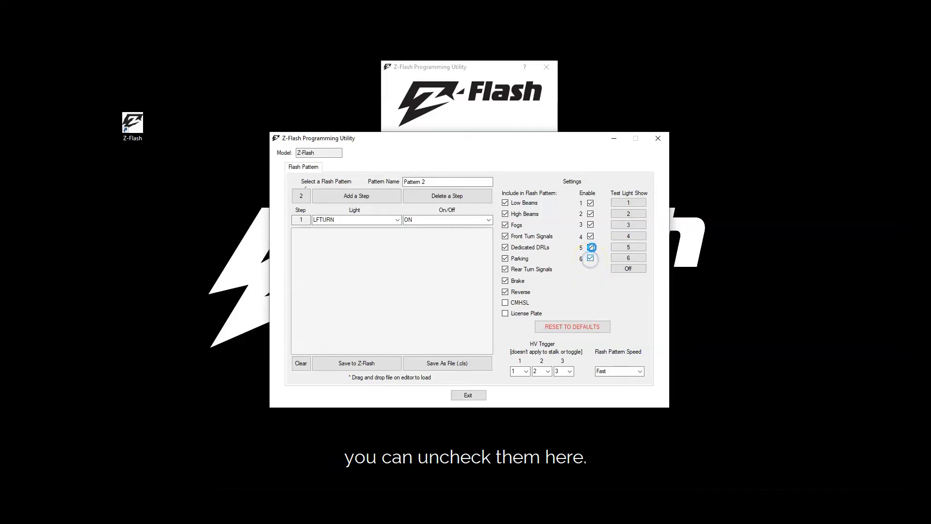
{"action": "left_click", "coordinate": [591, 203]}
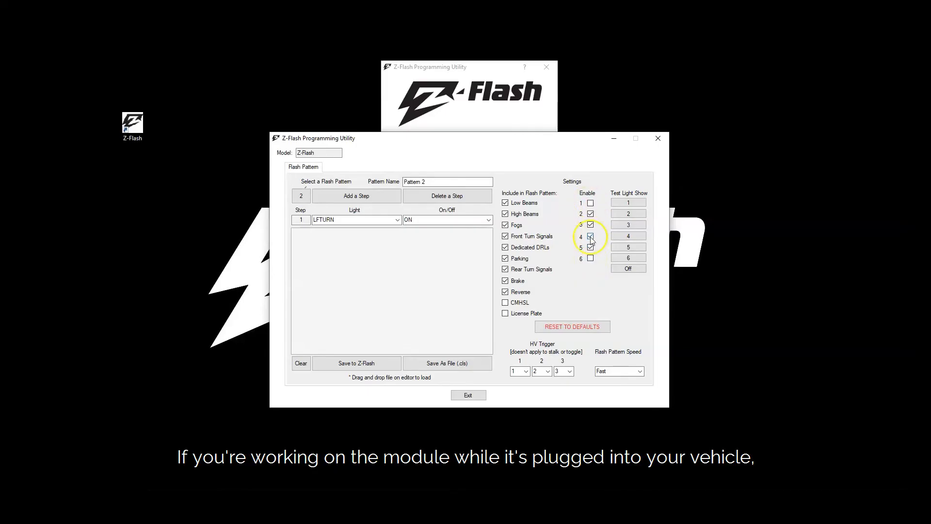
{"action": "left_click", "coordinate": [639, 237]}
{"action": "left_click", "coordinate": [632, 204]}
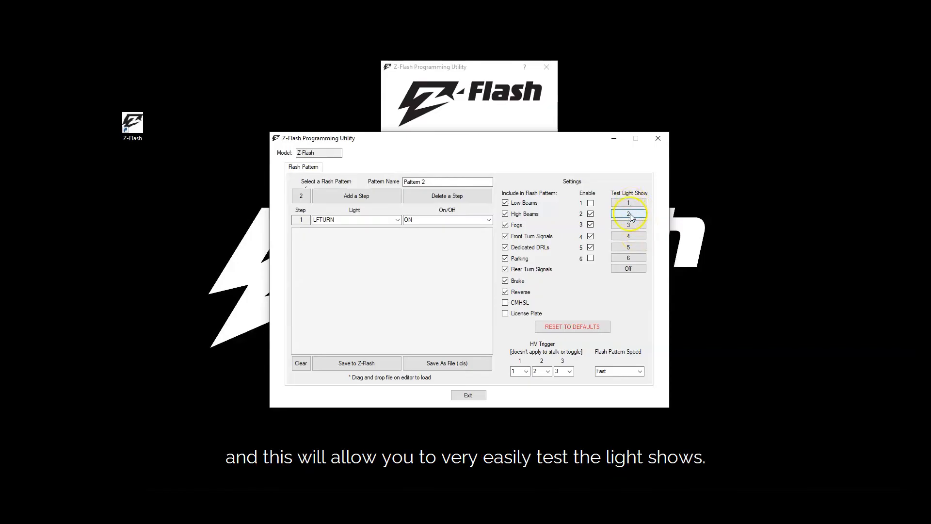
{"action": "left_click", "coordinate": [606, 296]}
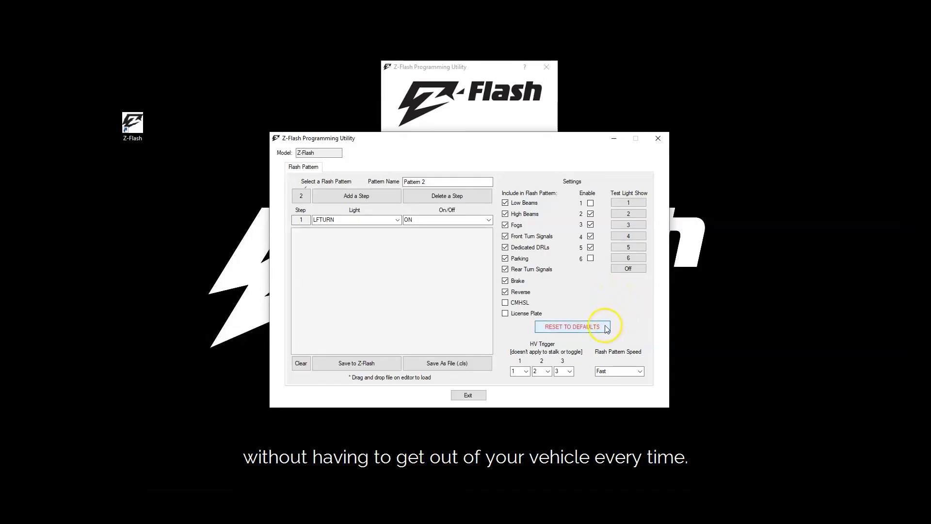
Check the available flash pattern speeds and the pattern choices for HV trigger 1 without changing them
{"action": "left_click", "coordinate": [641, 372]}
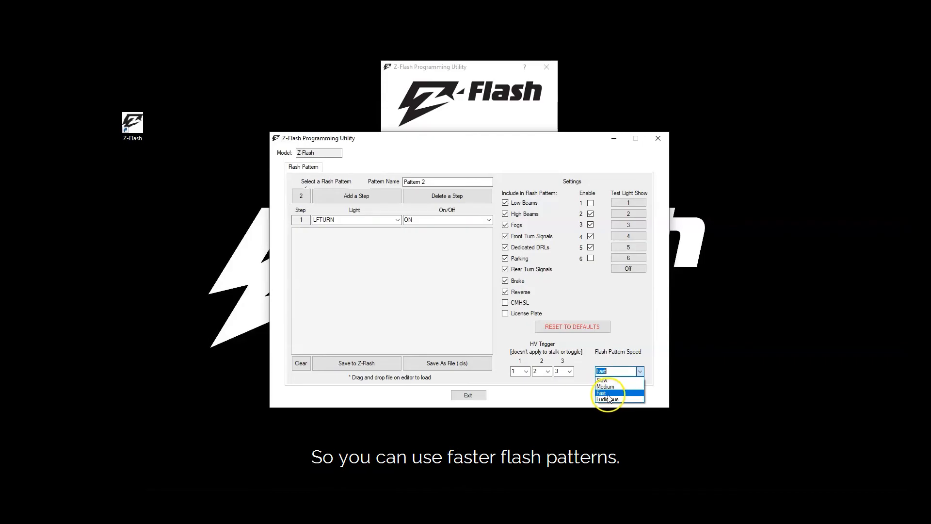
{"action": "left_click", "coordinate": [567, 382]}
{"action": "left_click", "coordinate": [526, 372]}
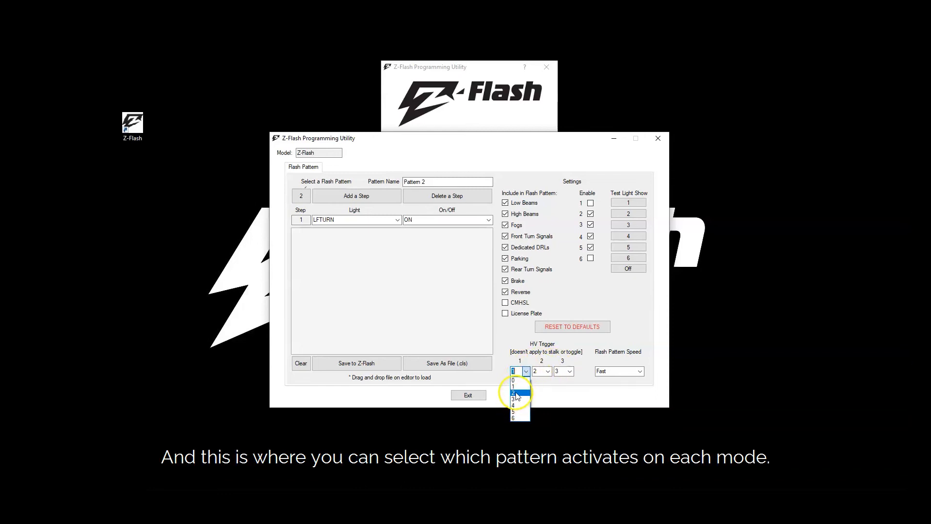
{"action": "left_click", "coordinate": [561, 392]}
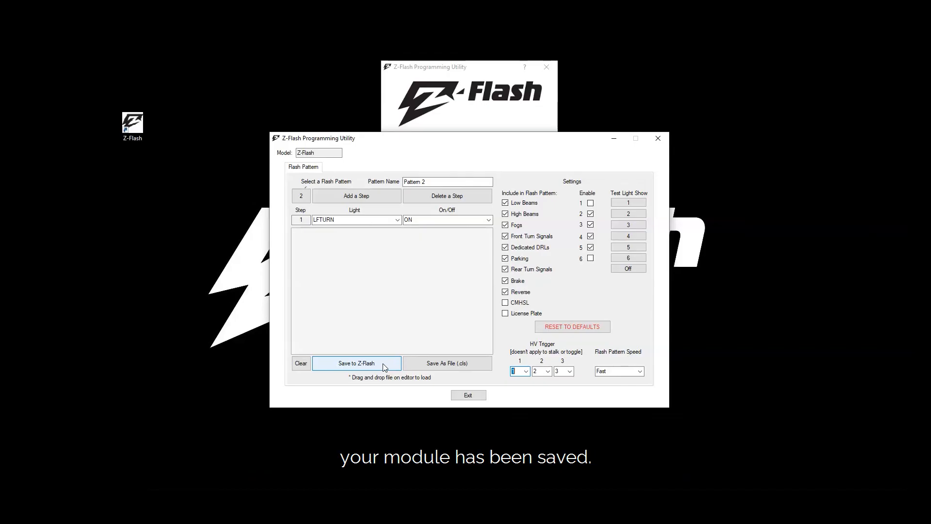
Bring up the dialog for saving the light show as a .cls file and cancel it
{"action": "left_click", "coordinate": [433, 363]}
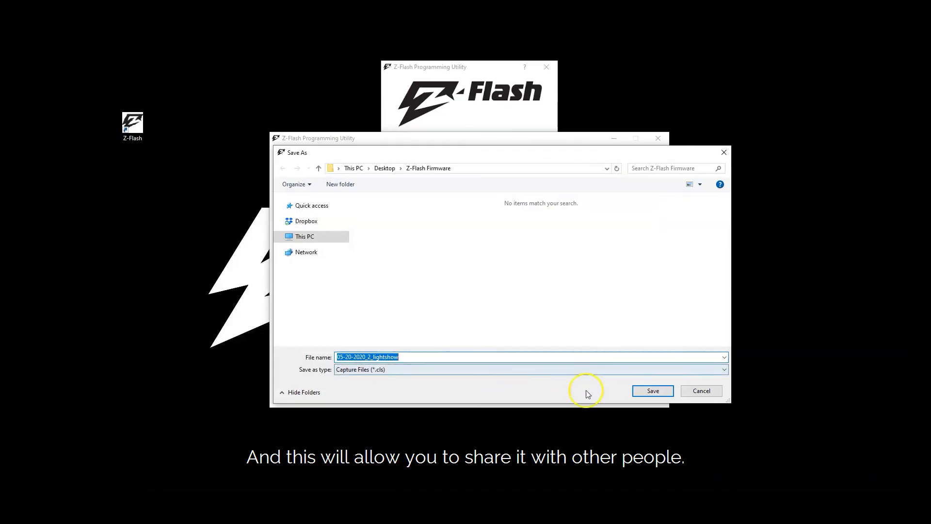
{"action": "left_click", "coordinate": [716, 390]}
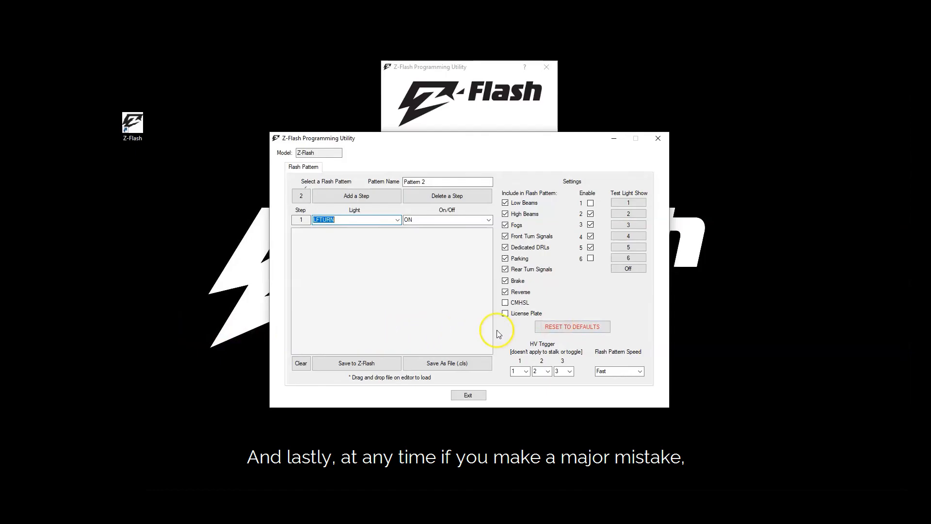
Reset the device to its factory defaults and exit the configuration window
{"action": "left_click", "coordinate": [560, 328]}
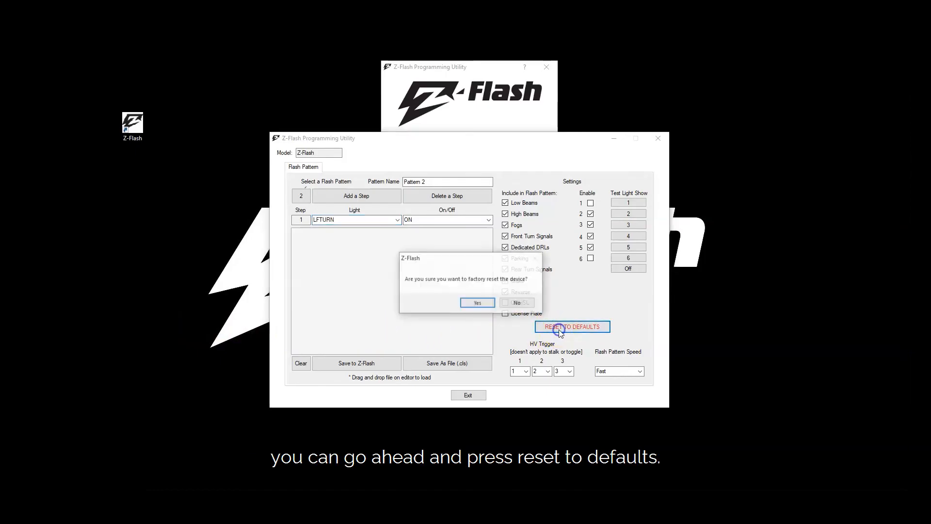
{"action": "left_click", "coordinate": [478, 304]}
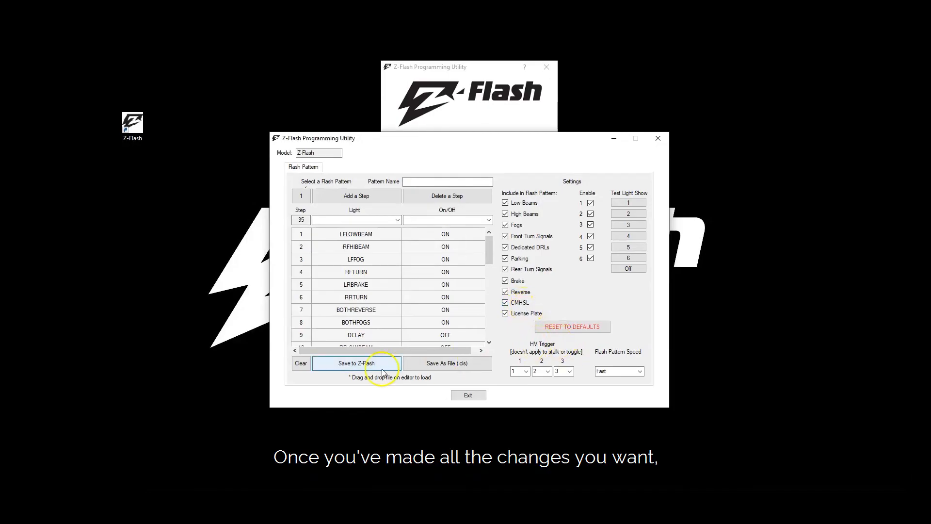
{"action": "left_click", "coordinate": [467, 396]}
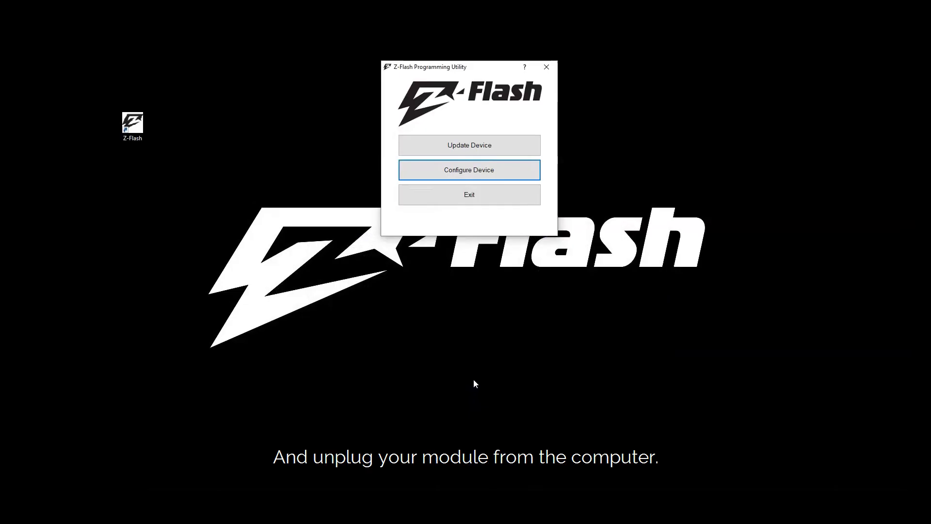